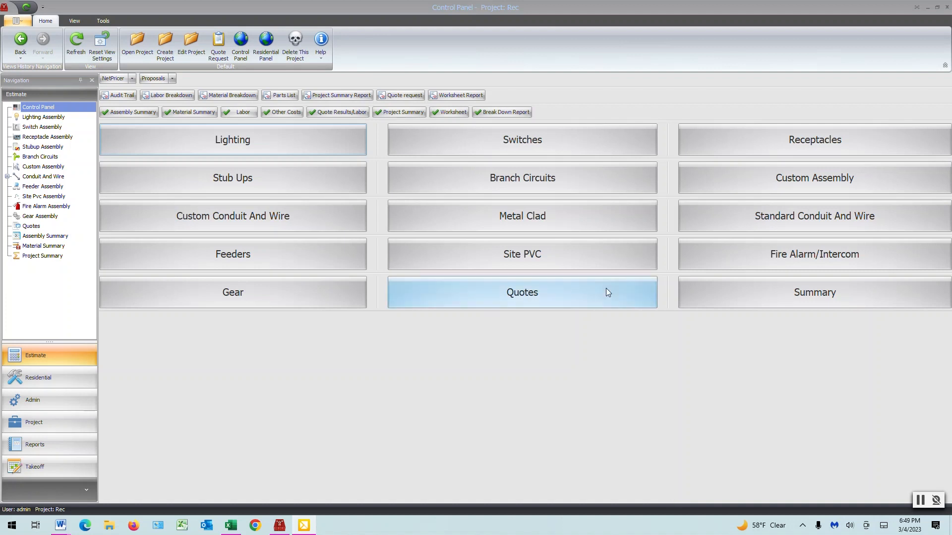
Start a lighting assembly containing tag A with a quantity of 1 and save it
left_click(229, 143)
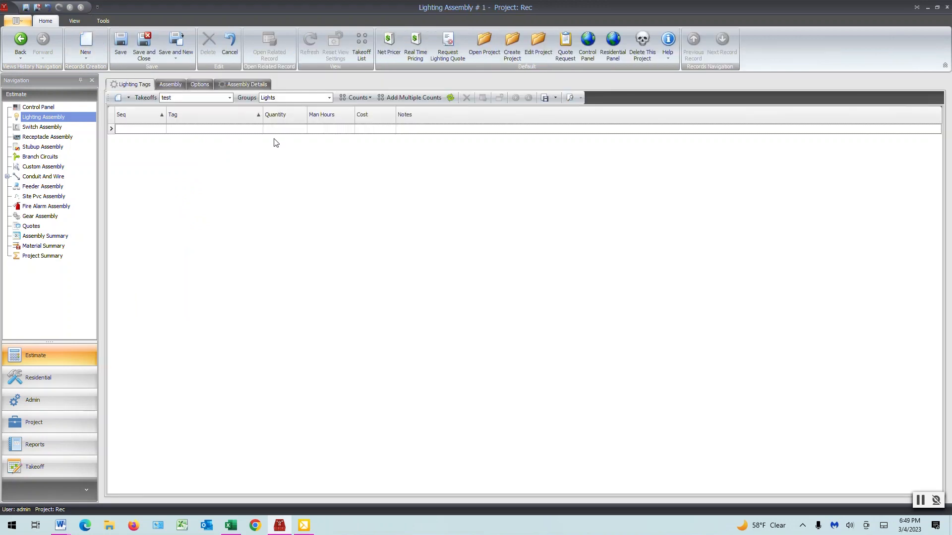
left_click(280, 130)
type("1")
left_click(194, 131)
left_click(121, 44)
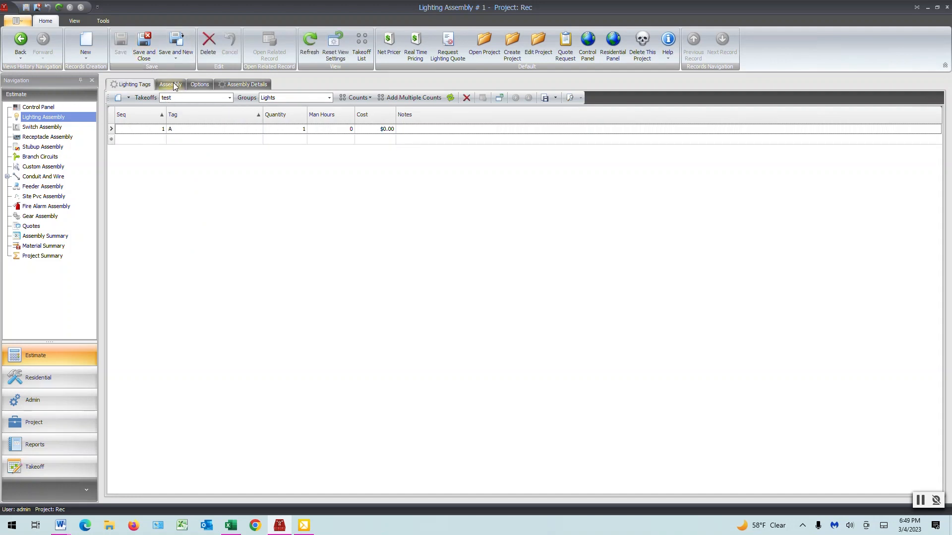
In the assembly's lighting tag details, set tag A's raceway type to MC and enable Use Flex
left_click(173, 85)
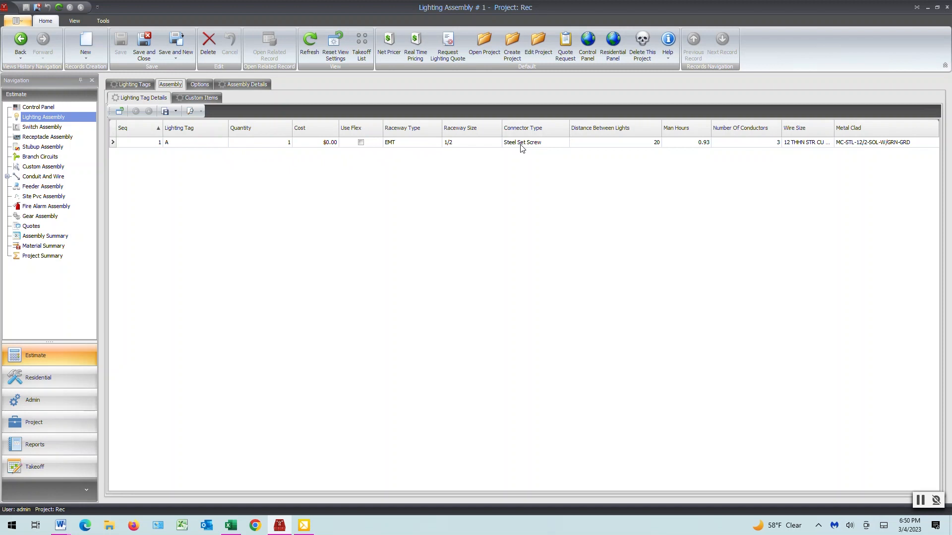
left_click(438, 143)
left_click(438, 144)
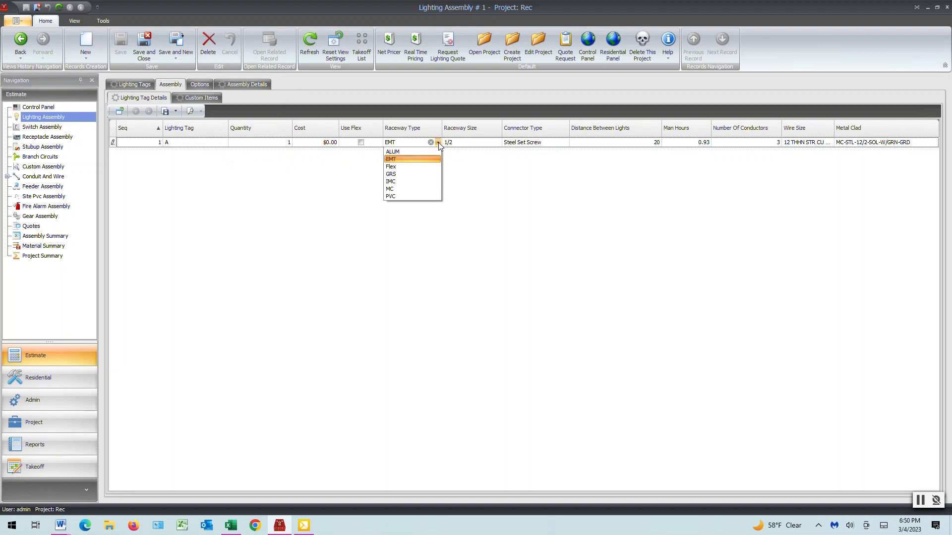
left_click(389, 188)
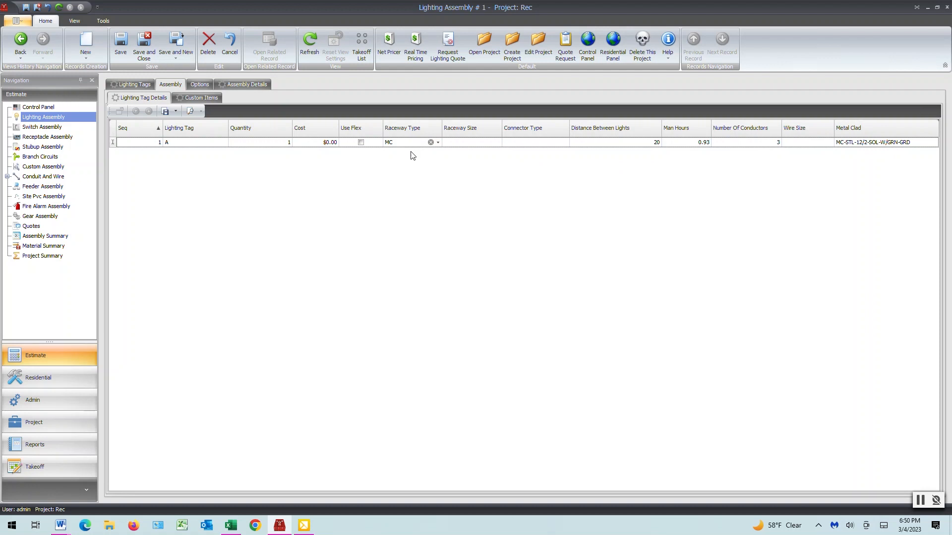
left_click(360, 142)
Switch tag A's raceway type to GRS and then EMT, and save the changes while returning to the control panel
left_click(438, 142)
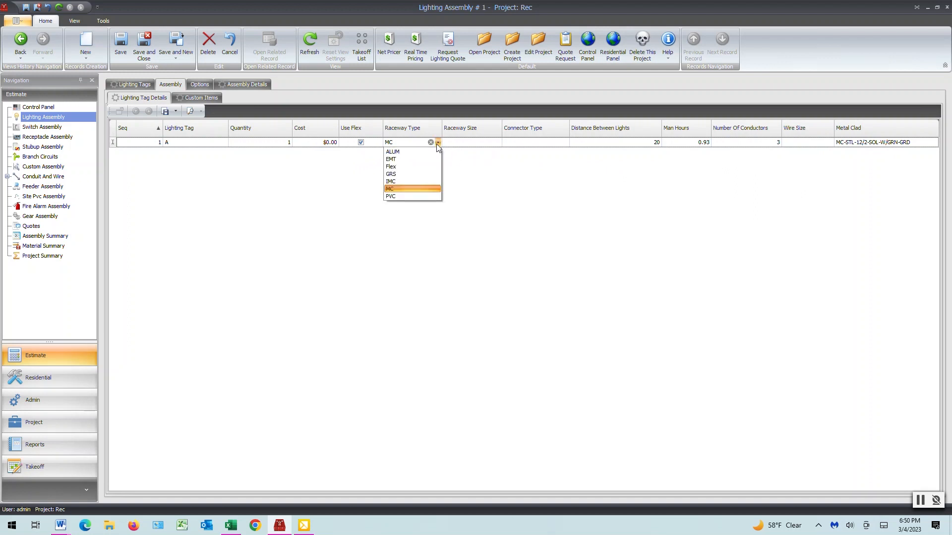
left_click(391, 174)
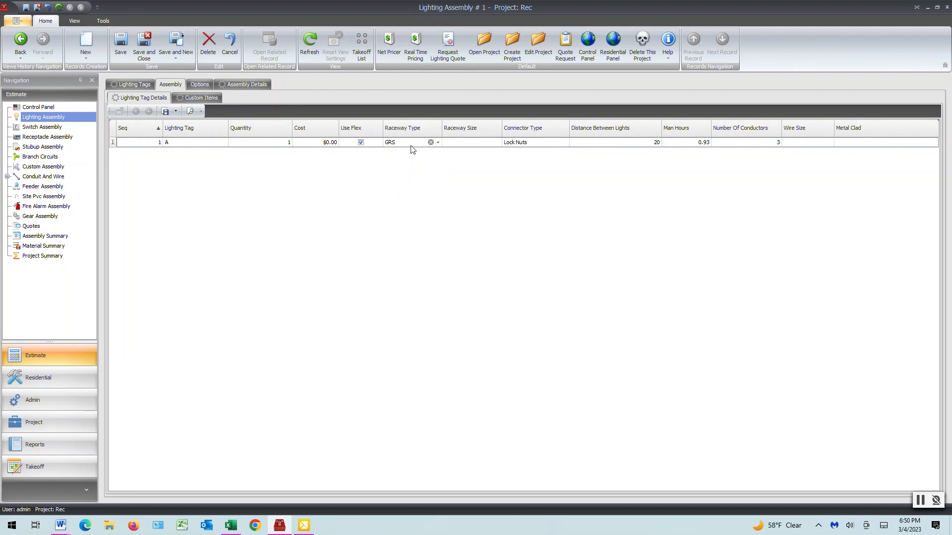
left_click(438, 142)
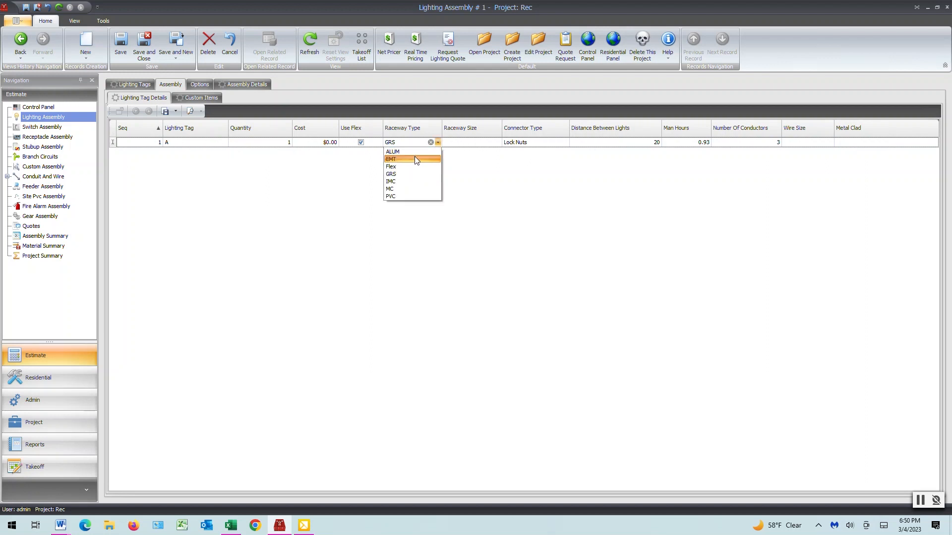
left_click(397, 160)
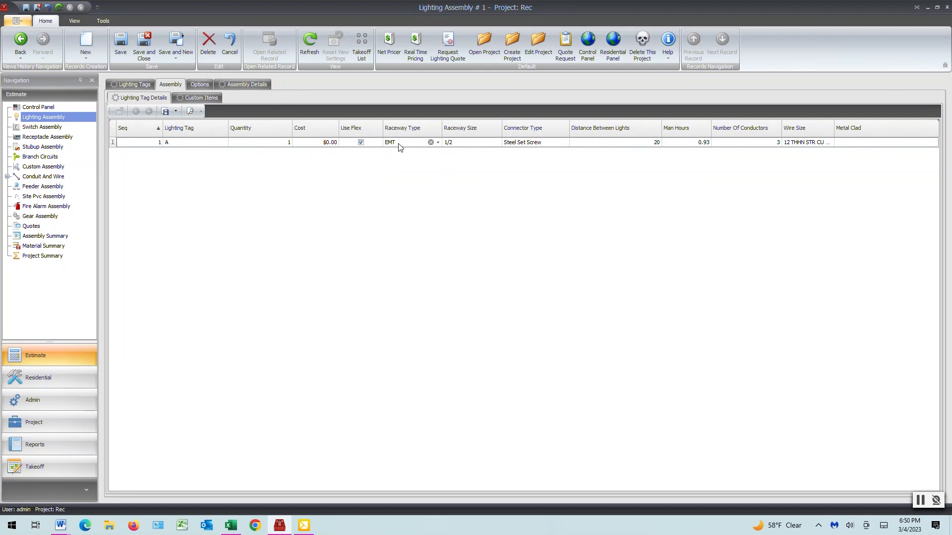
left_click(588, 45)
left_click(434, 281)
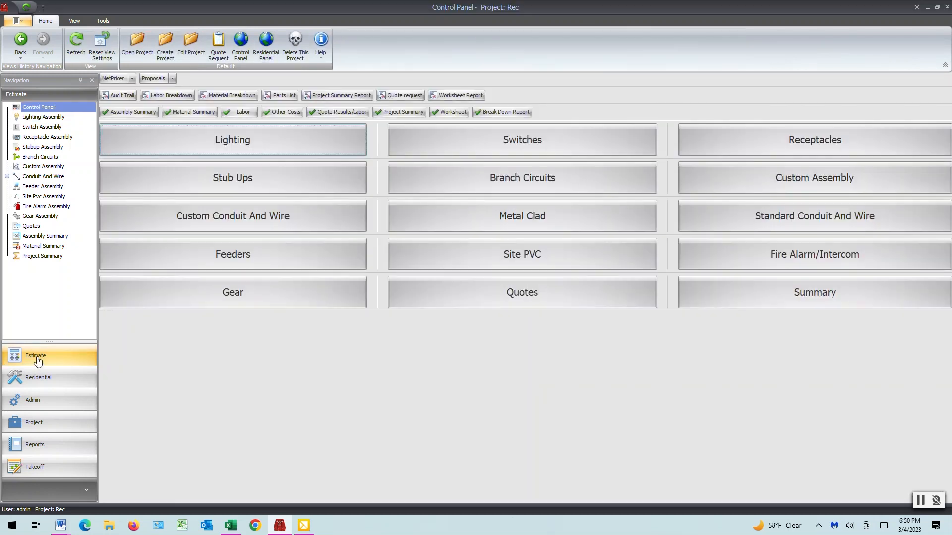
Open the lighting dropdown lists in the Admin area
left_click(33, 400)
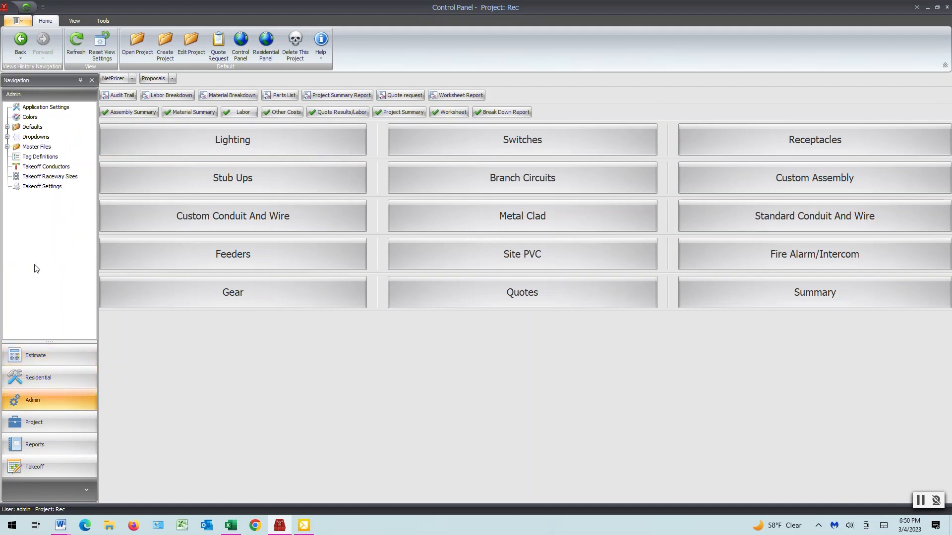
left_click(8, 137)
left_click(41, 178)
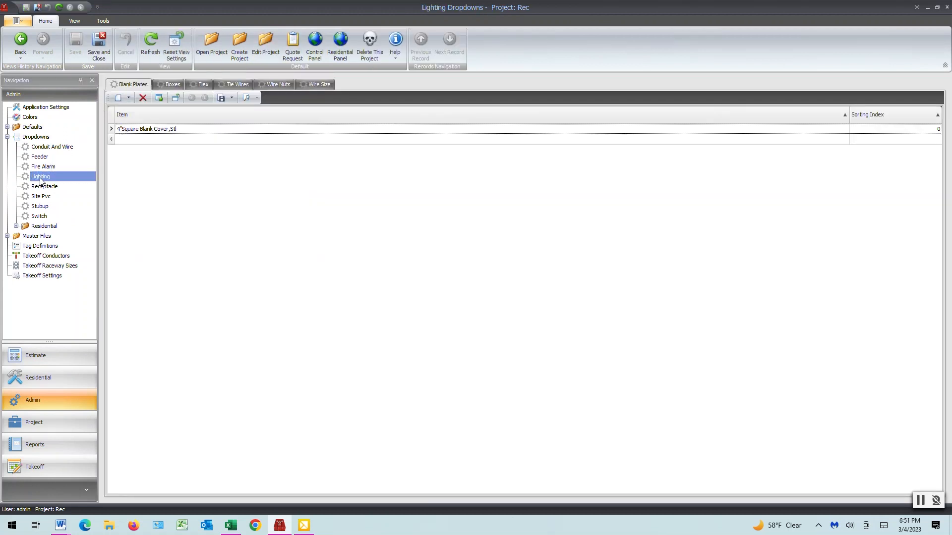
In the lighting defaults, set the raceway size to 3/4 and the raceway type to GRS
left_click(7, 137)
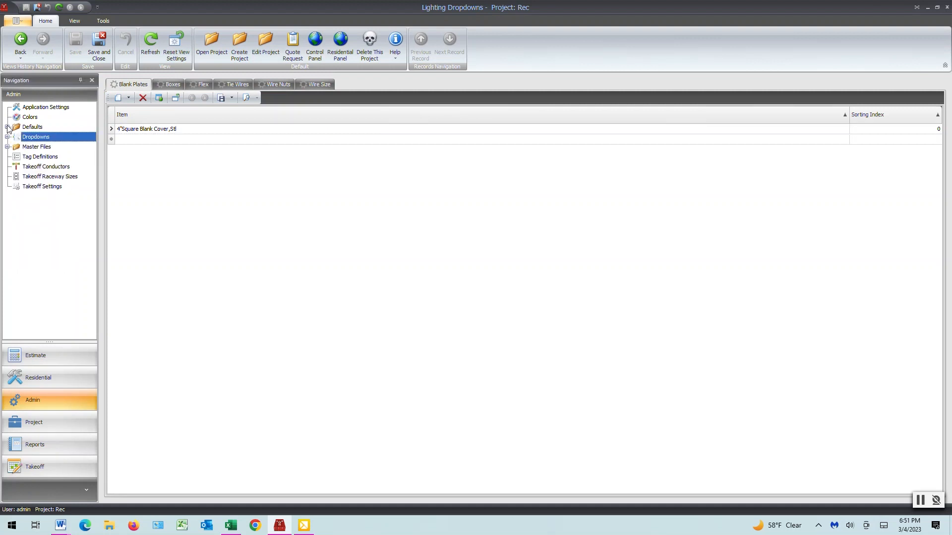
left_click(8, 128)
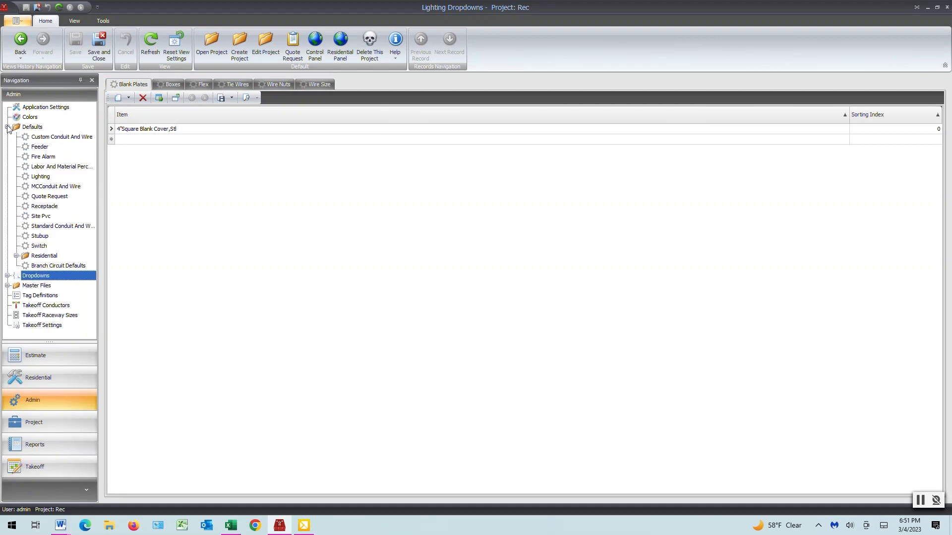
left_click(41, 177)
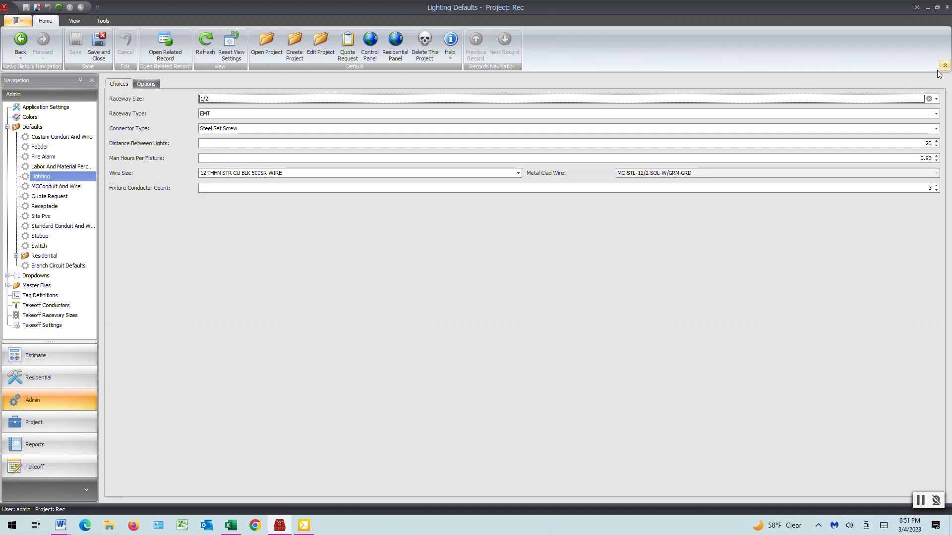
left_click(936, 99)
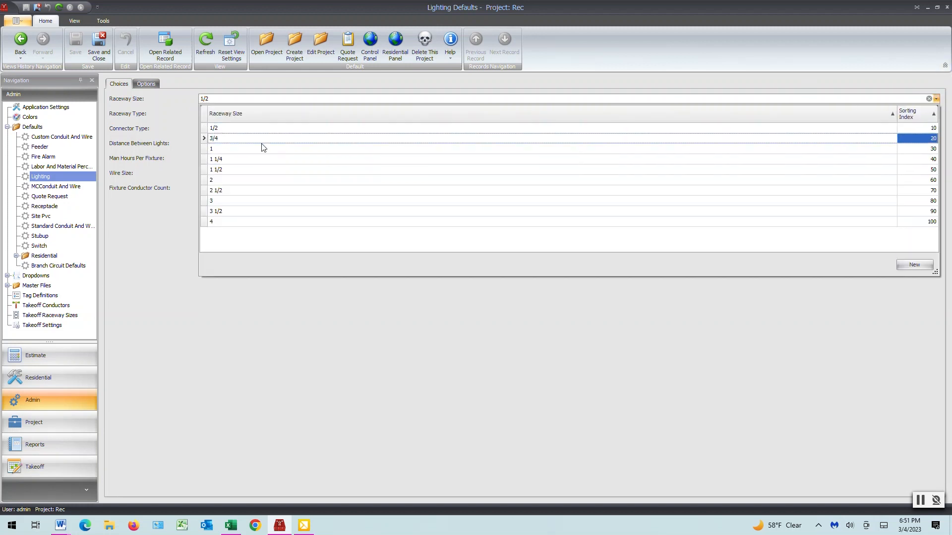
left_click(215, 140)
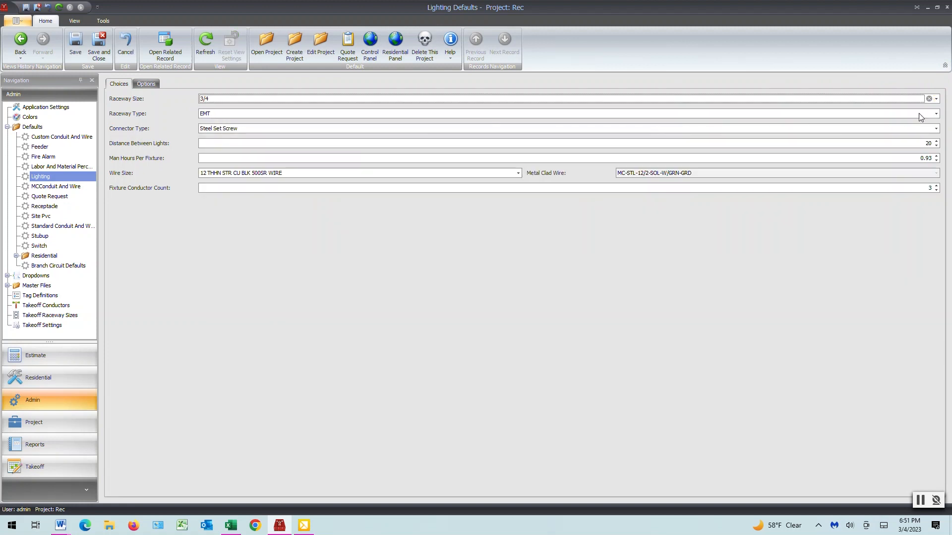
left_click(936, 114)
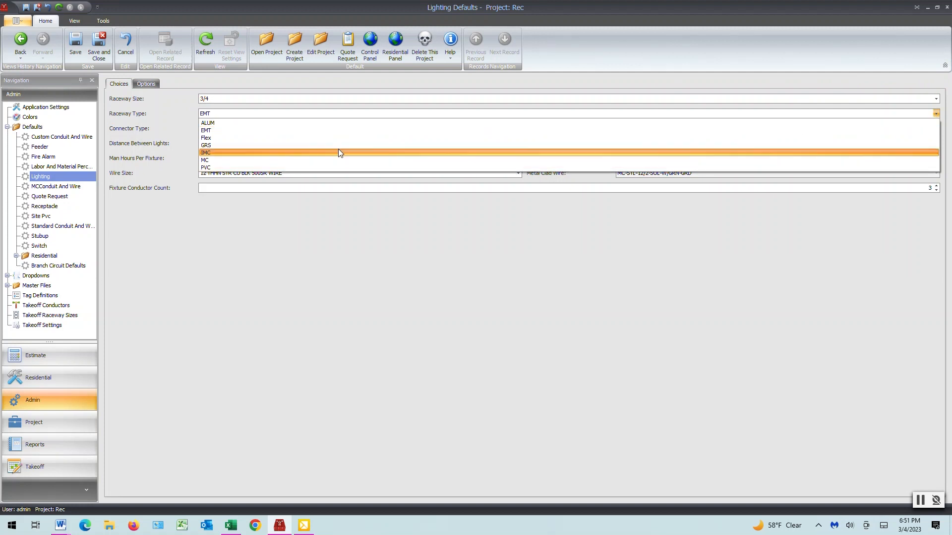
left_click(209, 146)
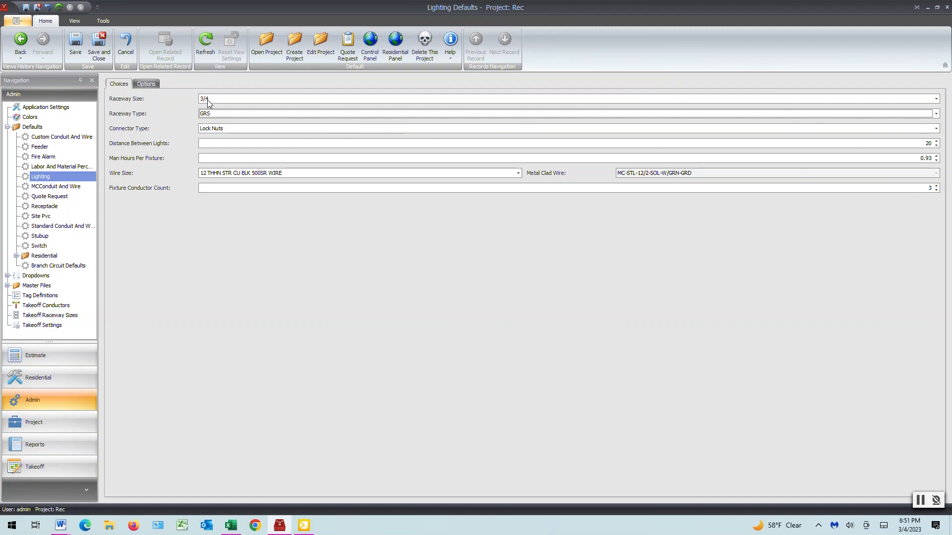
Review the additional lighting default options, and save and close the lighting defaults
left_click(147, 85)
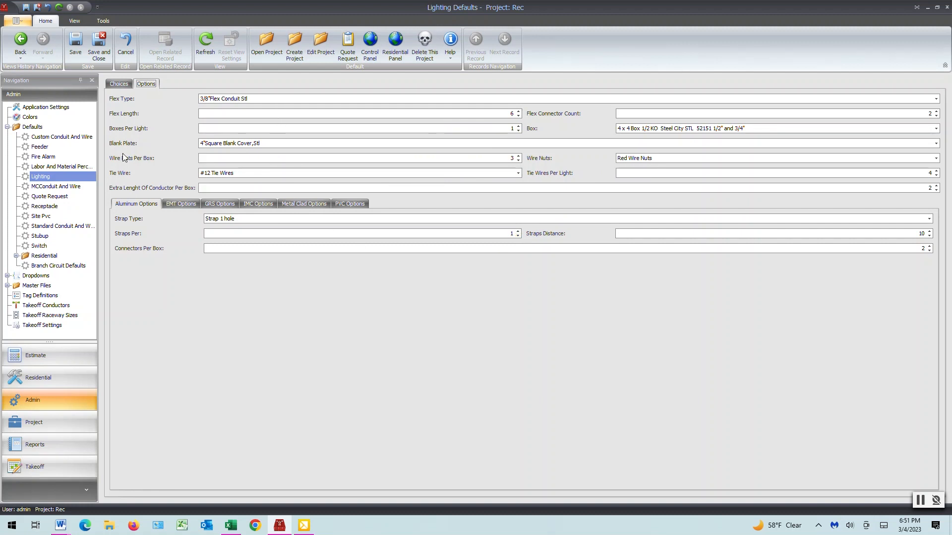
left_click(118, 84)
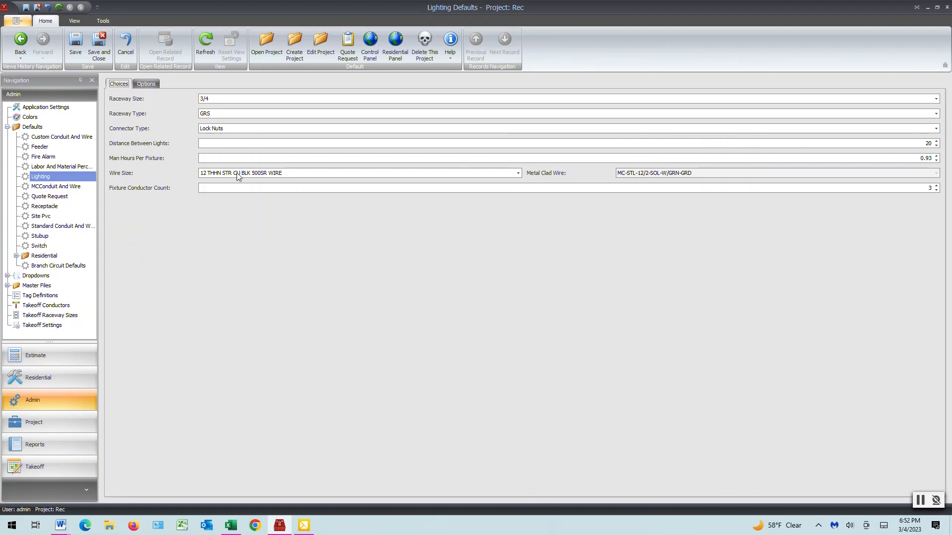
left_click(99, 45)
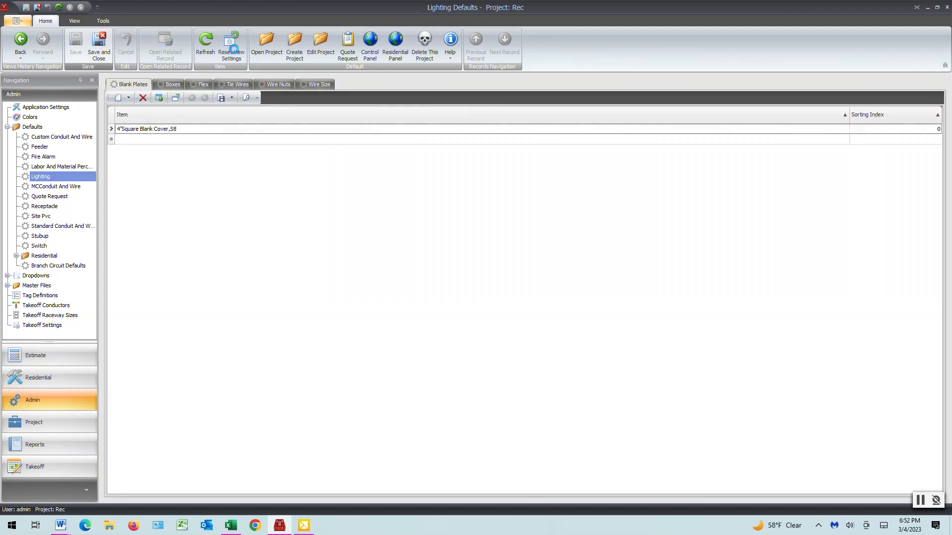
Create another lighting assembly from the control panel with tag A at quantity 1 and save it
left_click(317, 52)
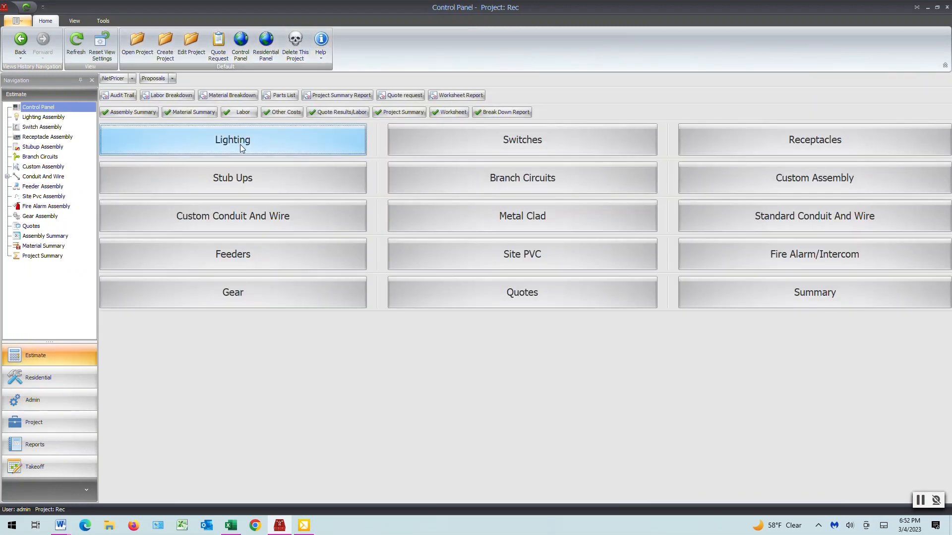
left_click(239, 144)
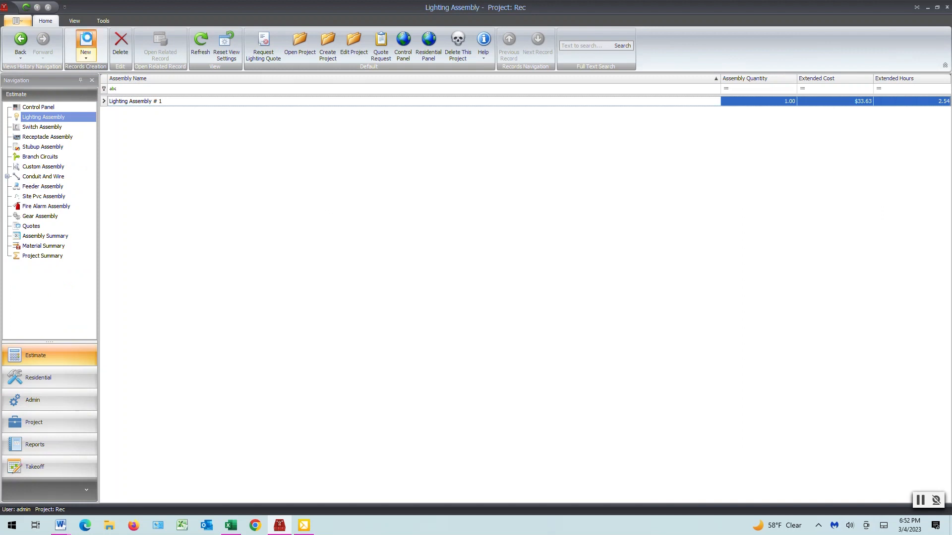
left_click(85, 42)
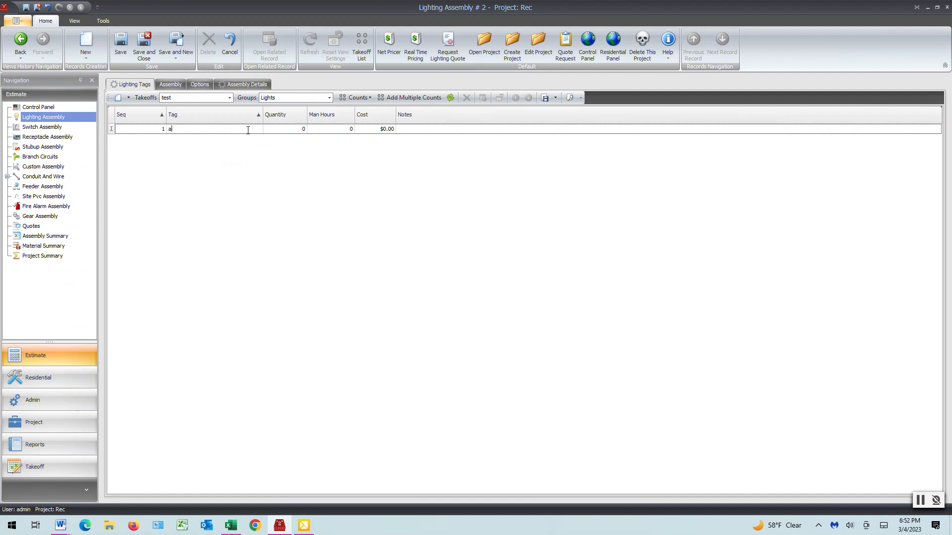
type("A")
left_click(293, 131)
type("1")
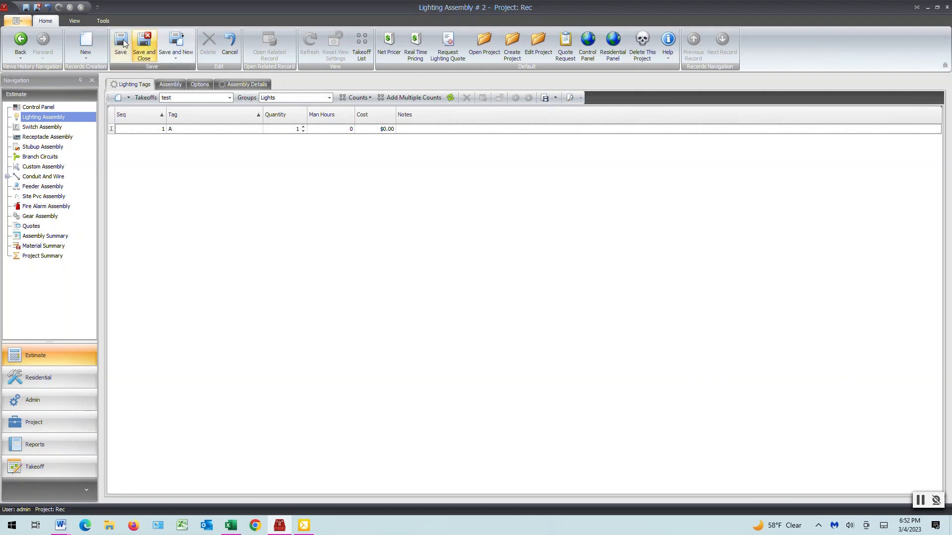
left_click(120, 42)
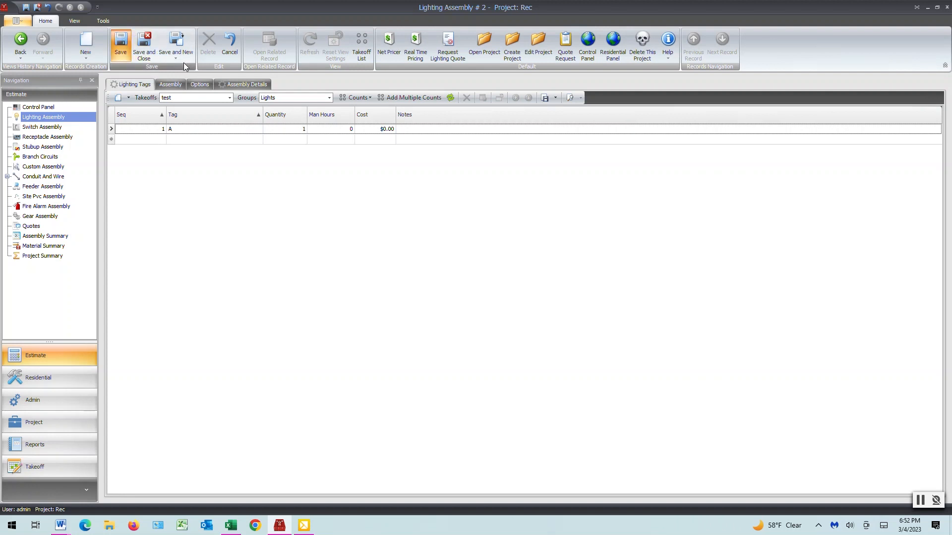
Set the raceway type of tag A in the new assembly's lighting tag details to EMT
left_click(171, 85)
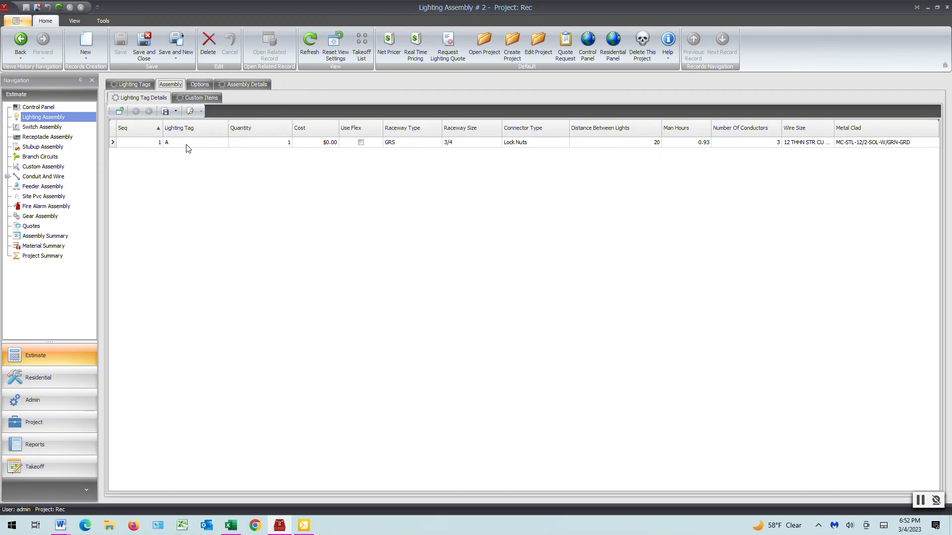
left_click(434, 145)
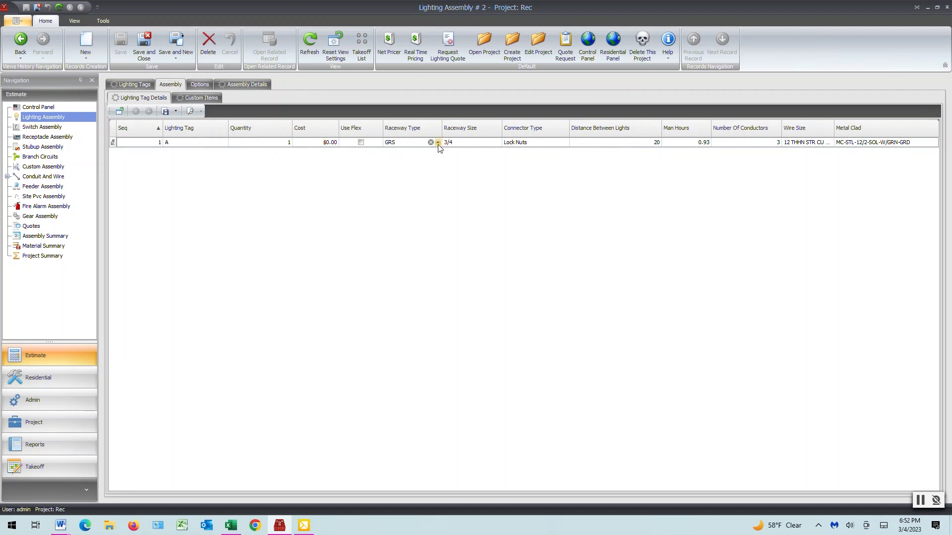
left_click(438, 142)
left_click(397, 161)
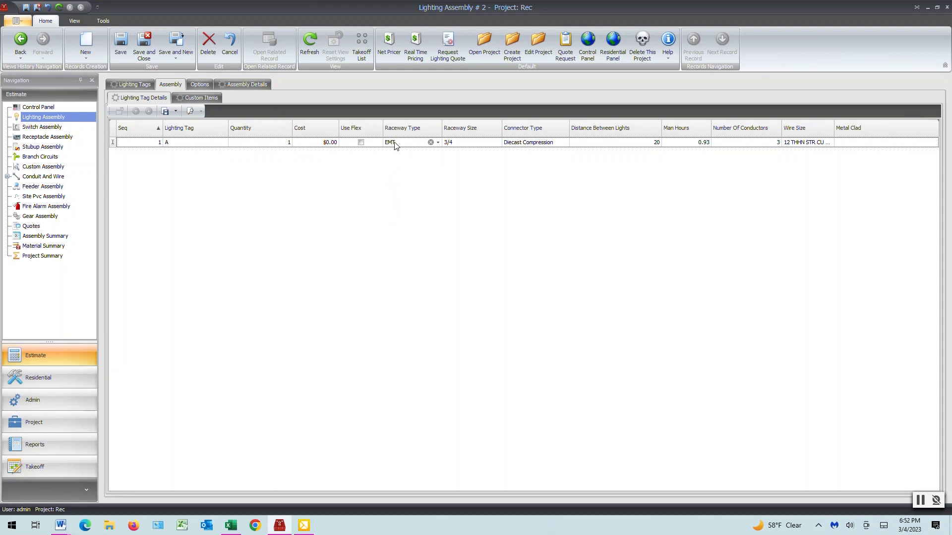
Open the lighting defaults, saving the changes to the lighting assembly, and set the default raceway size to 1/2
left_click(30, 408)
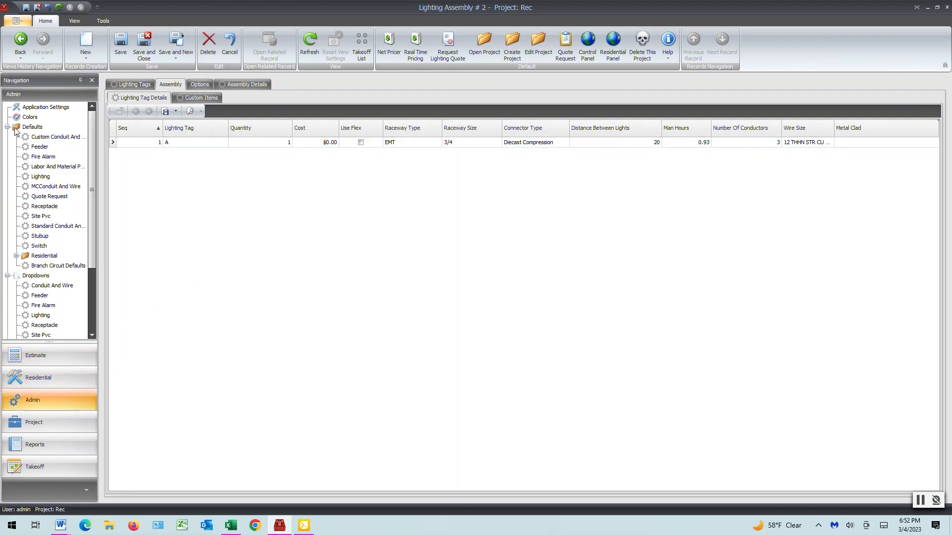
left_click(39, 178)
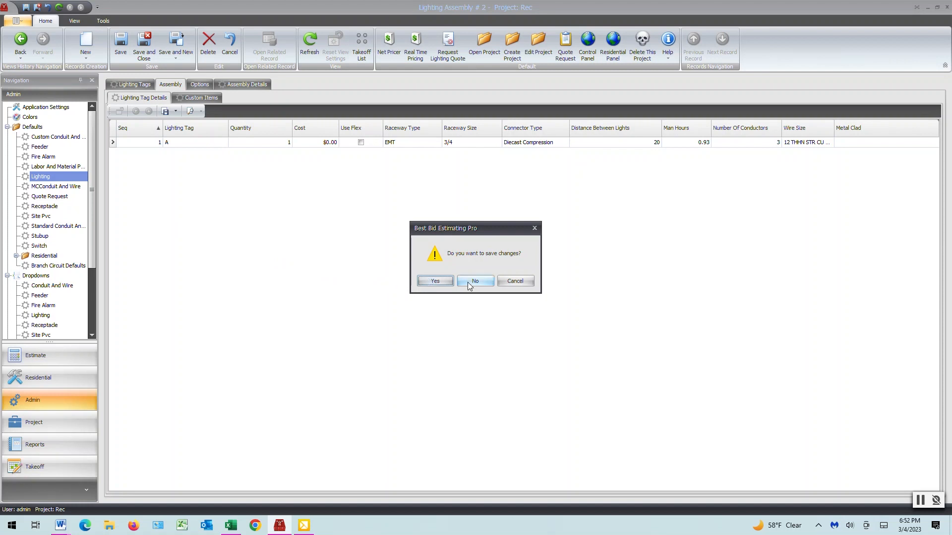
left_click(438, 281)
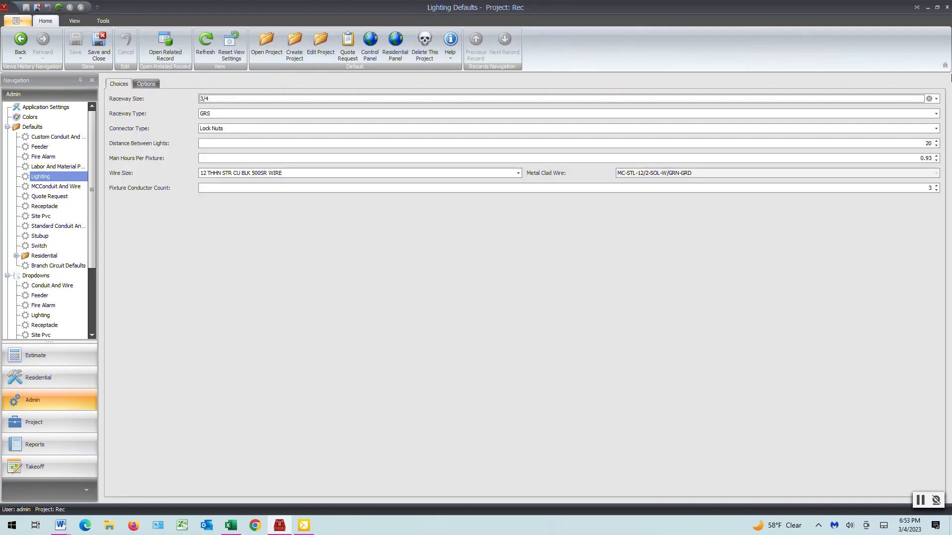
left_click(936, 98)
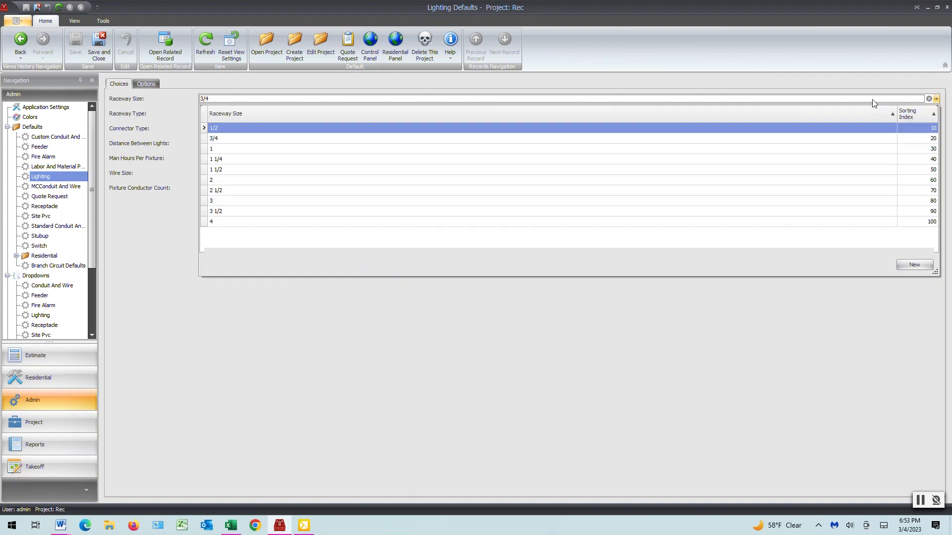
left_click(227, 129)
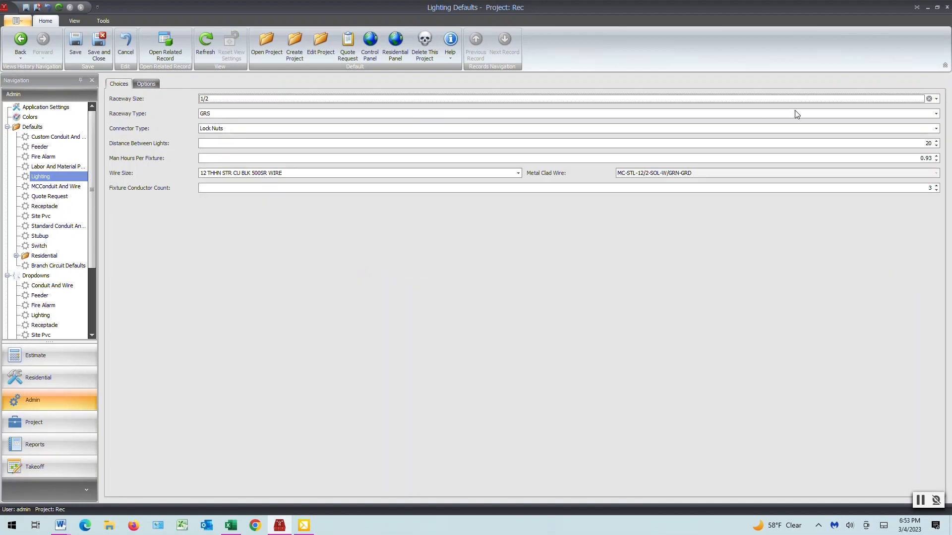
Set the default raceway type to EMT and the connector type to Steel Set Screw
left_click(936, 114)
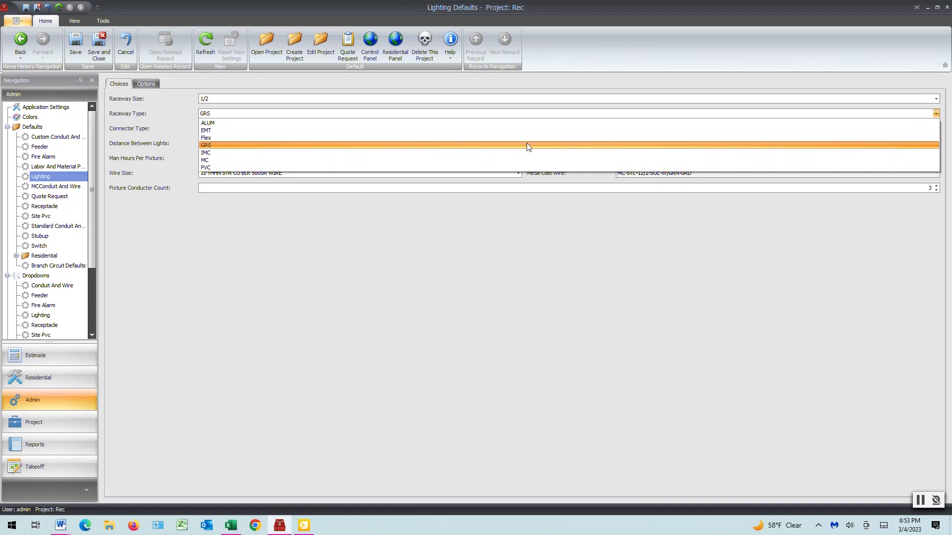
left_click(209, 130)
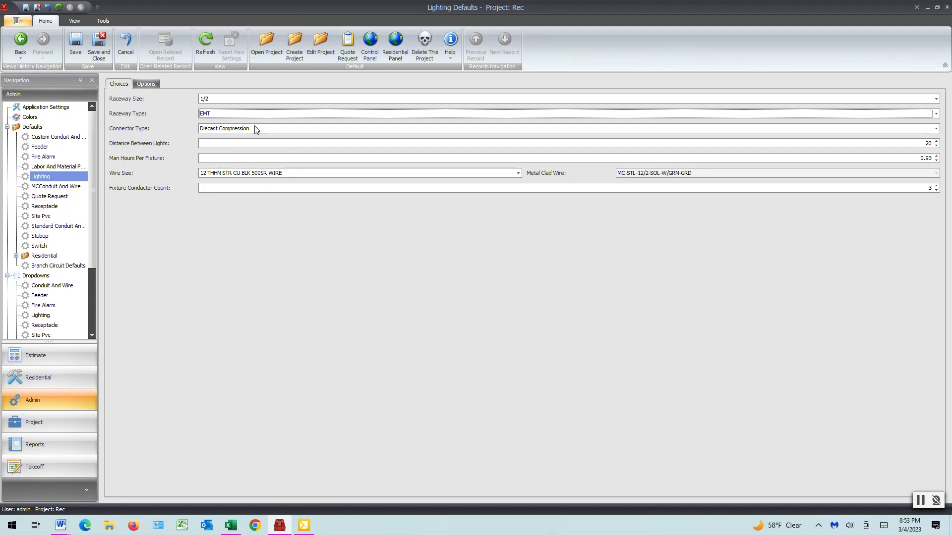
left_click(936, 130)
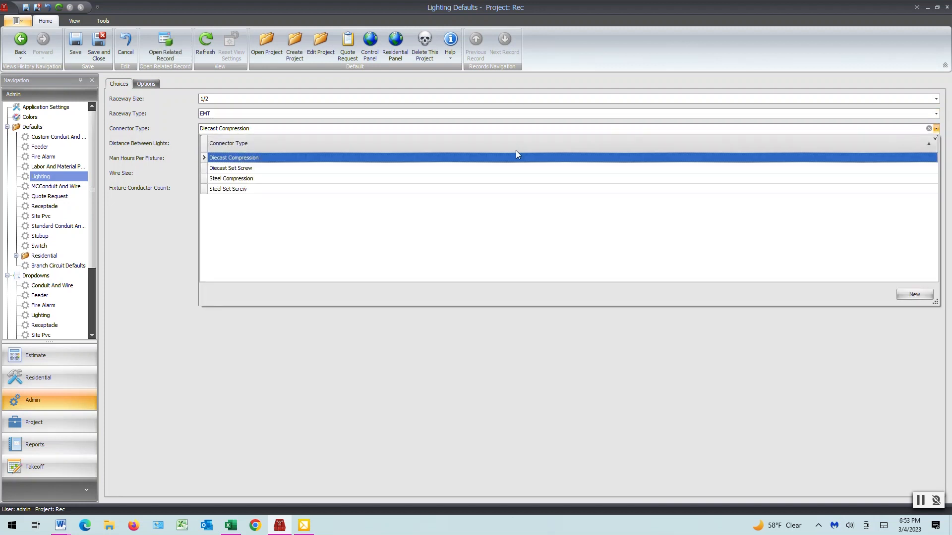
left_click(227, 190)
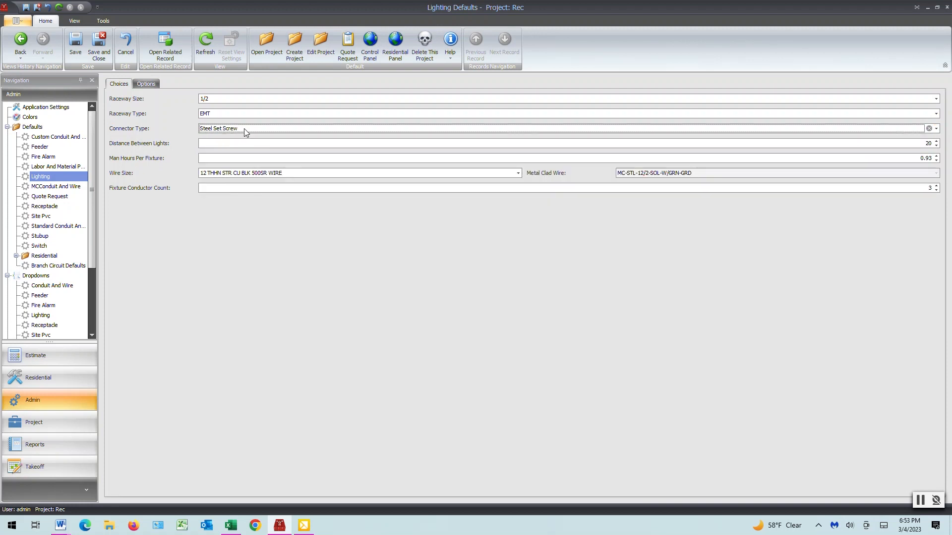
Set the default raceway type to MC, check the metal clad wire choices, and save and close the lighting defaults
left_click(936, 113)
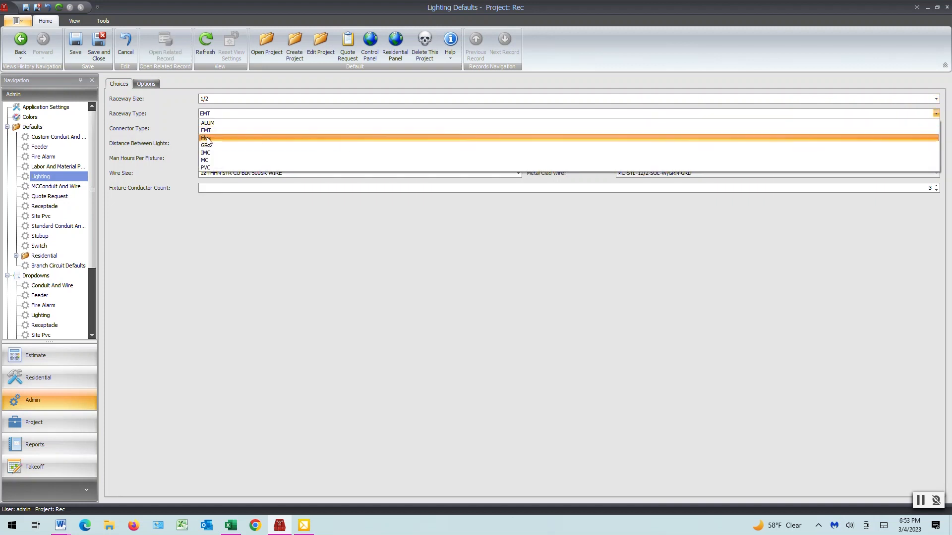
left_click(206, 161)
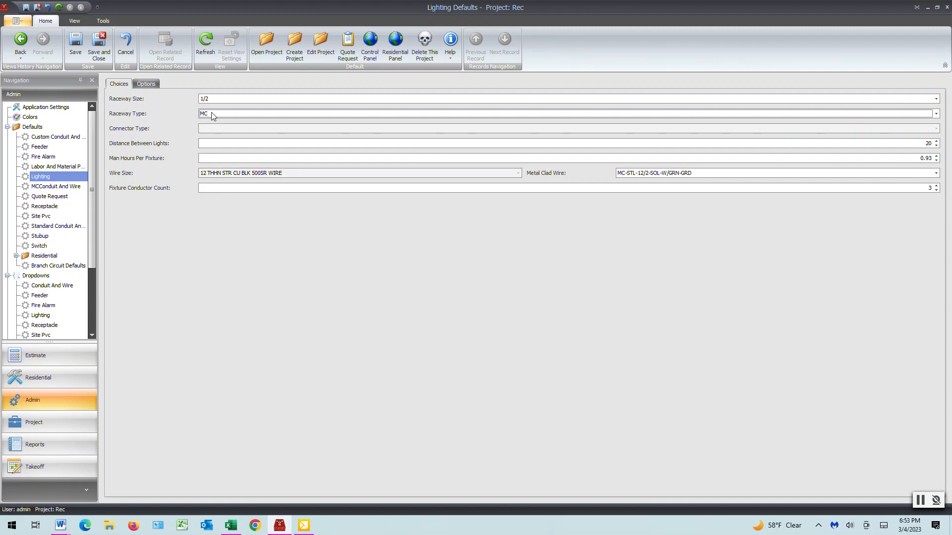
left_click(936, 174)
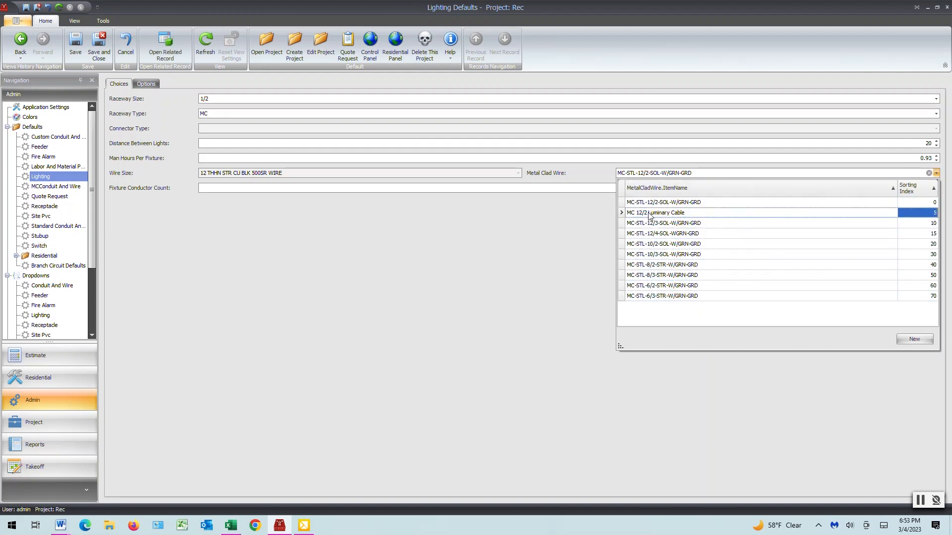
left_click(563, 237)
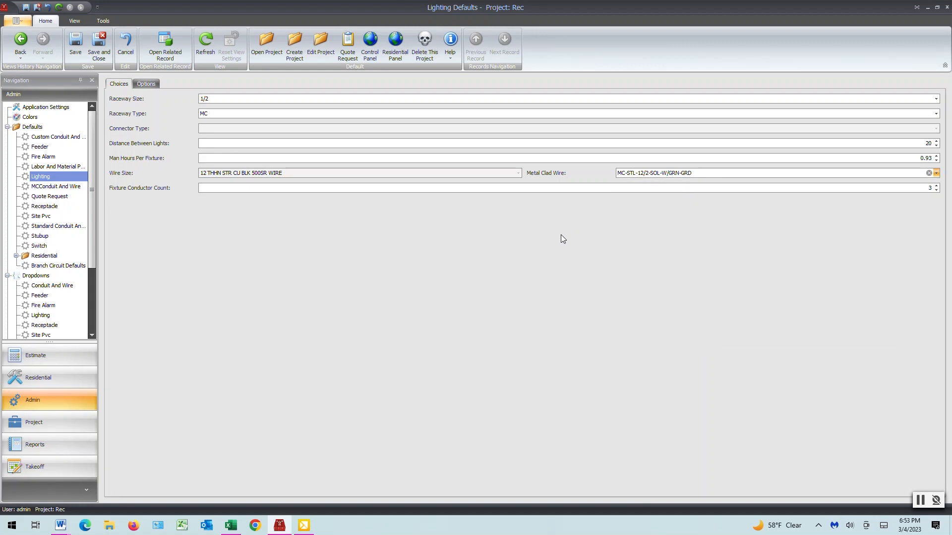
left_click(94, 45)
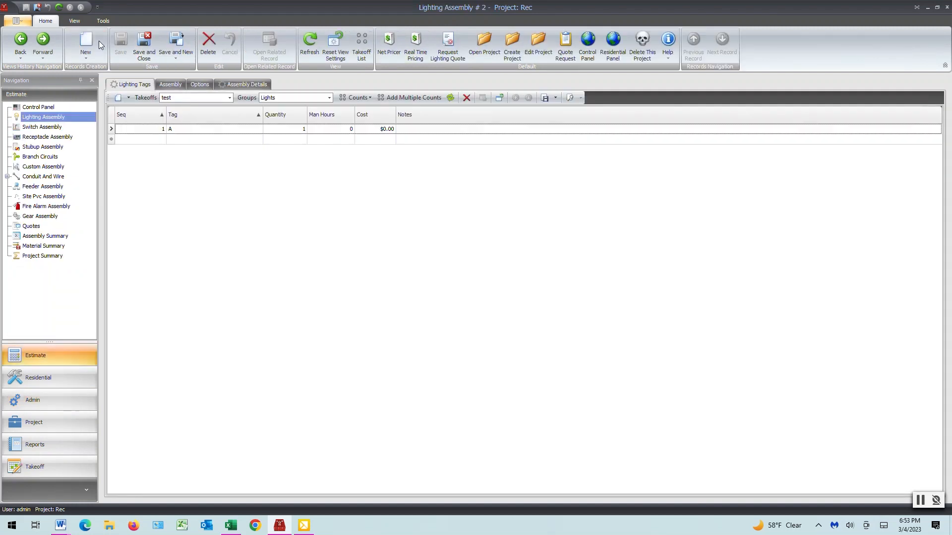
Add tag B with quantity 1 to the existing lighting assembly, save it, and show its lighting tag details
left_click(177, 142)
type("B")
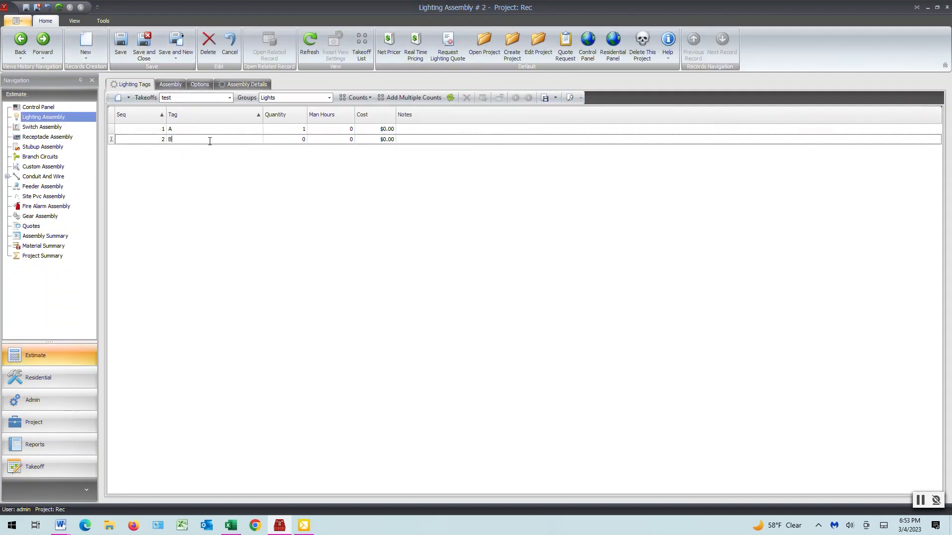
left_click(331, 152)
left_click(121, 41)
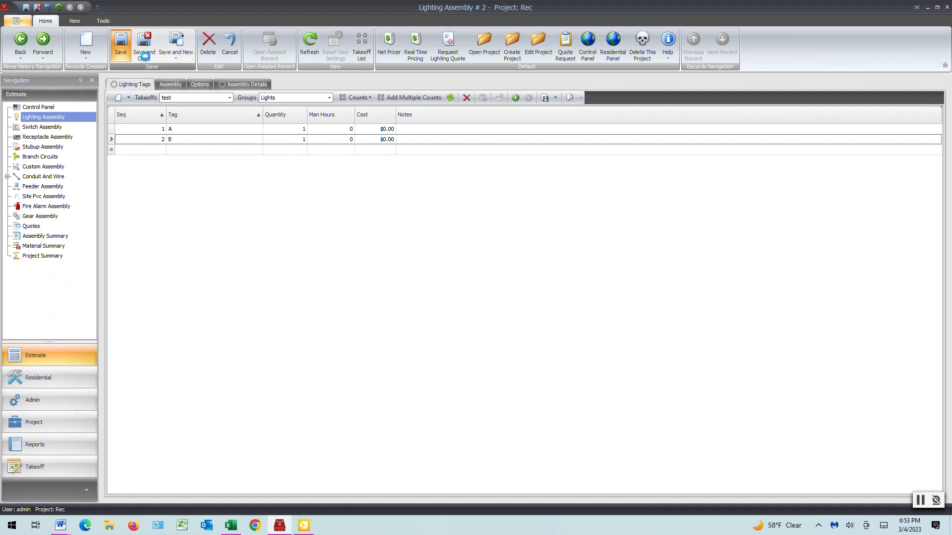
left_click(171, 86)
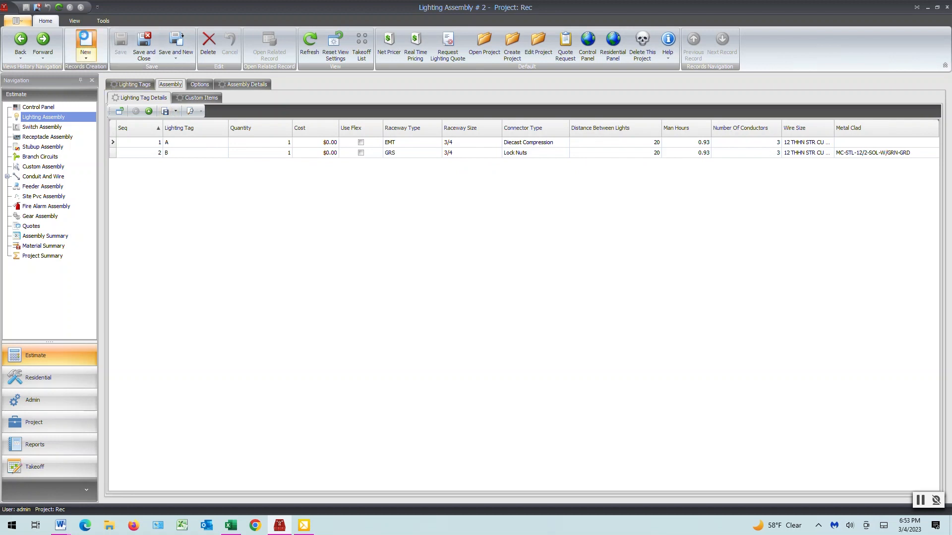
Create a new lighting assembly with tag A at quantity 1, save it, and show its lighting tag details
left_click(85, 43)
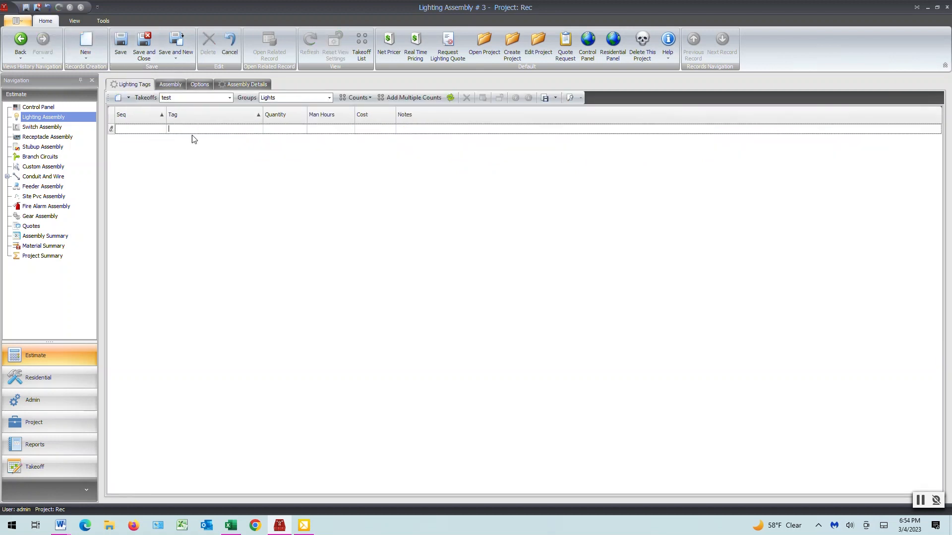
type("A")
left_click(284, 130)
left_click(121, 44)
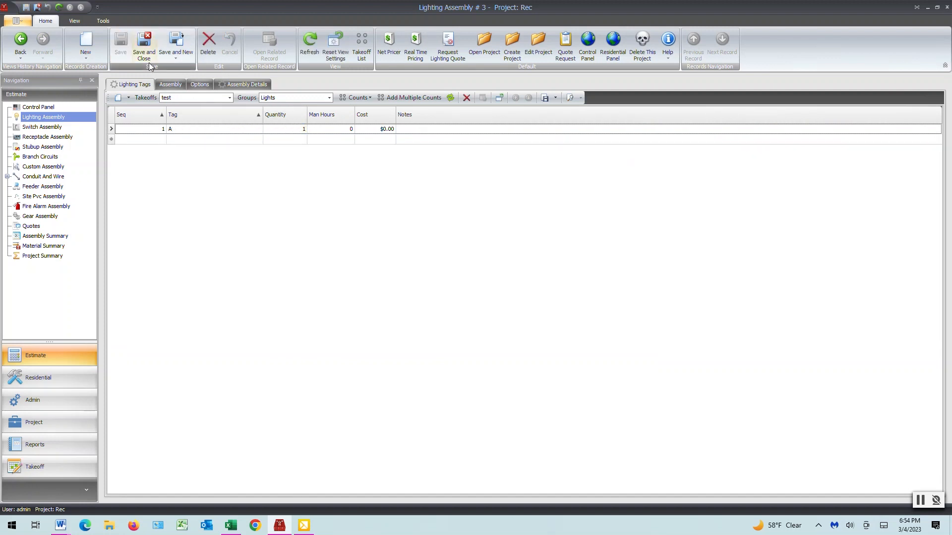
left_click(170, 85)
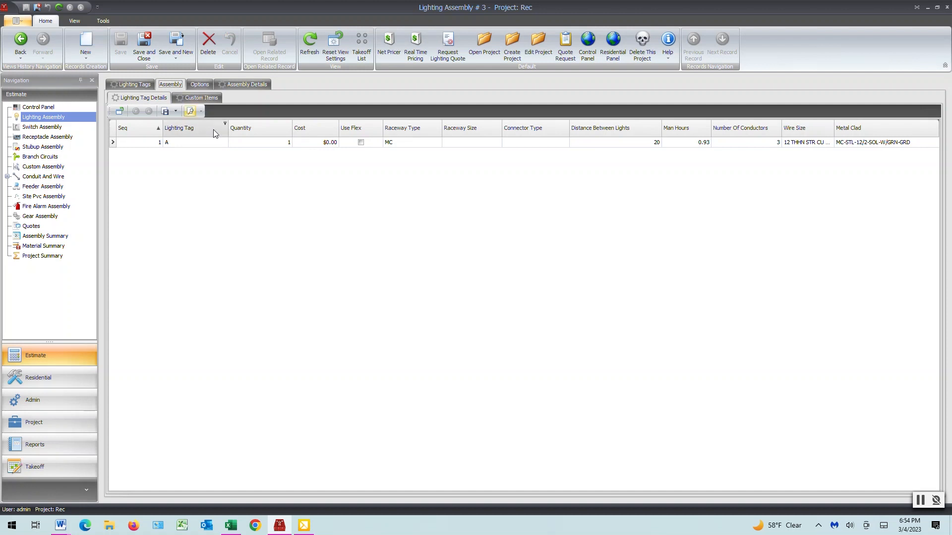